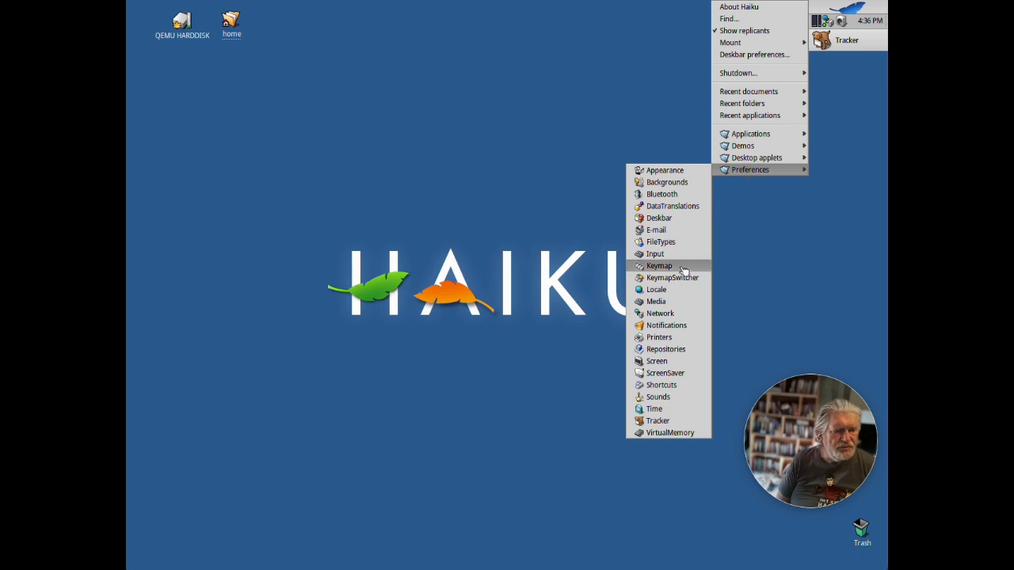
# Open the Time preferences and the About Haiku information, repositioning both windows on the desktop
pyautogui.click(655, 409)
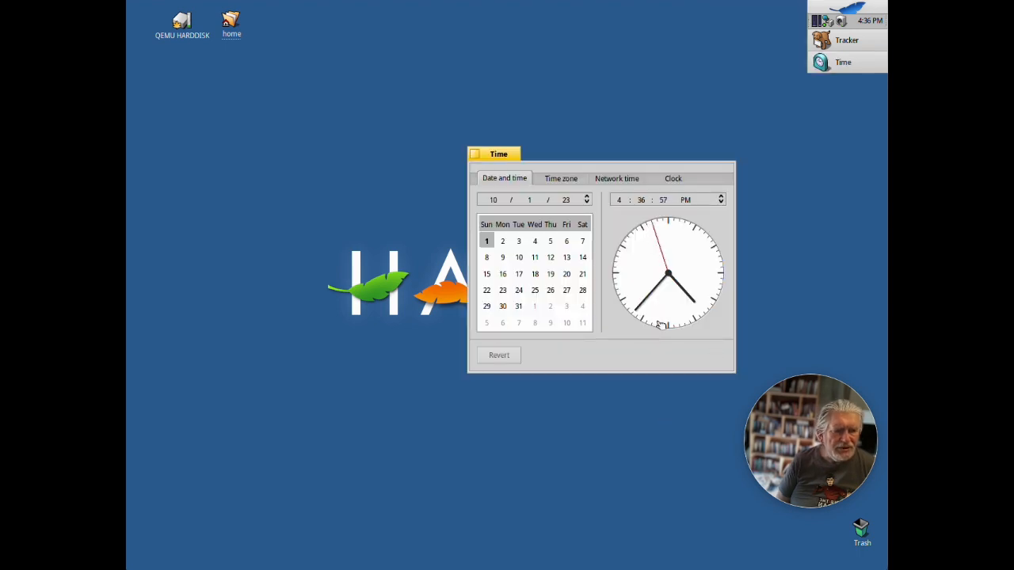
pyautogui.moveTo(504, 152); pyautogui.dragTo(471, 141)
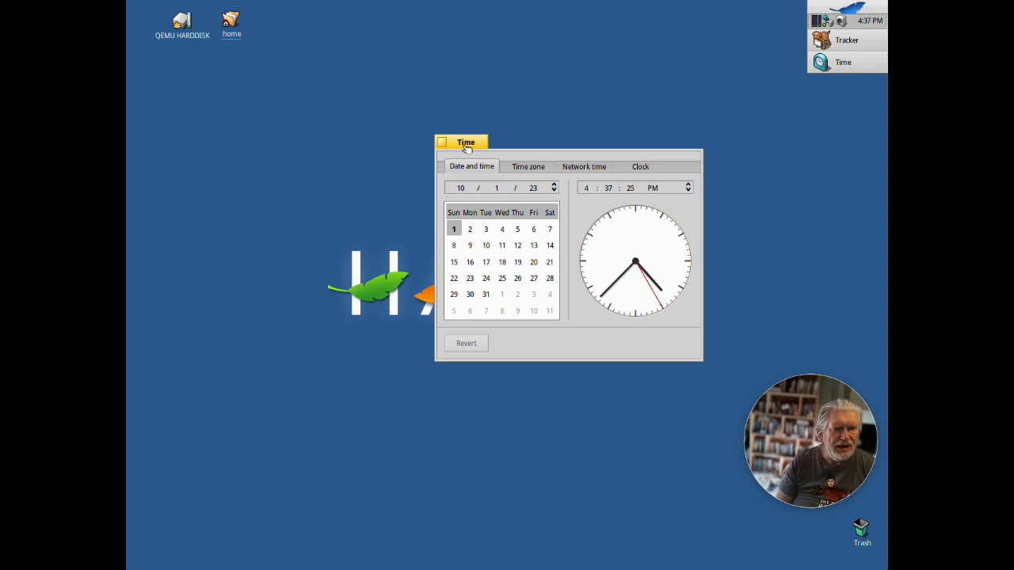
pyautogui.click(851, 10)
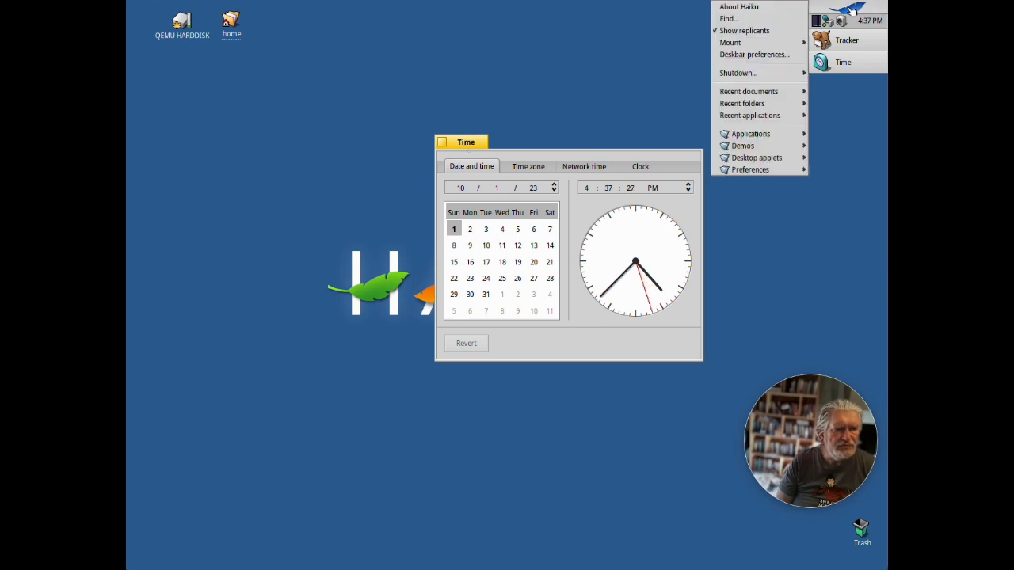
pyautogui.click(773, 12)
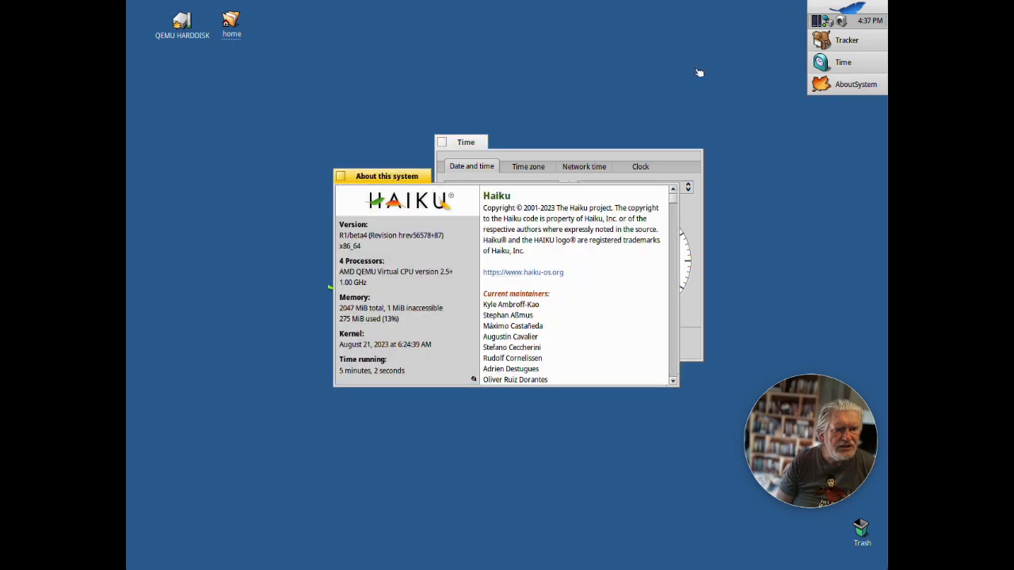
pyautogui.moveTo(406, 180); pyautogui.dragTo(493, 10)
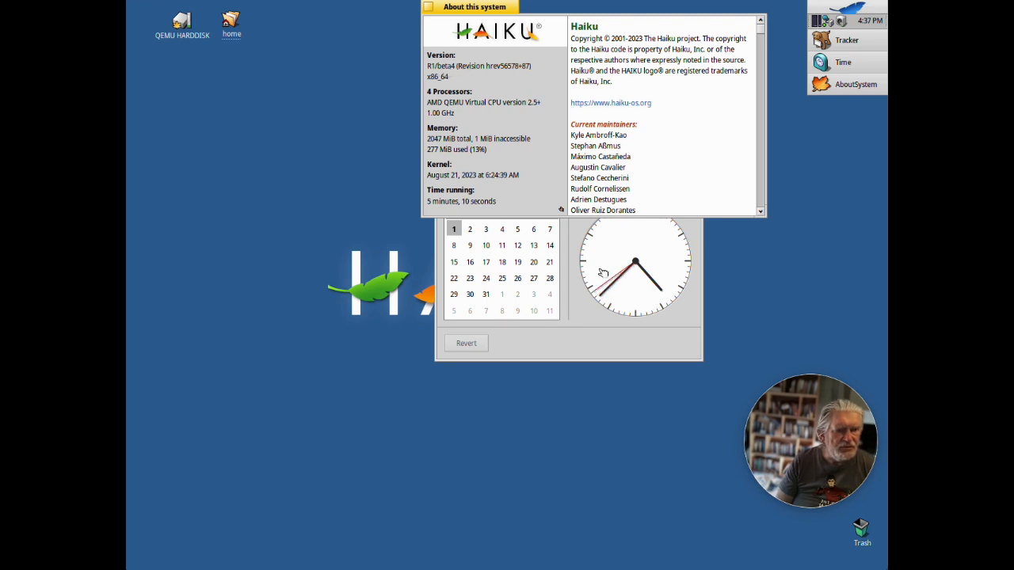
# Bring the Time preferences forward and examine the time zone list around South Africa and the hardware clock options
pyautogui.click(584, 344)
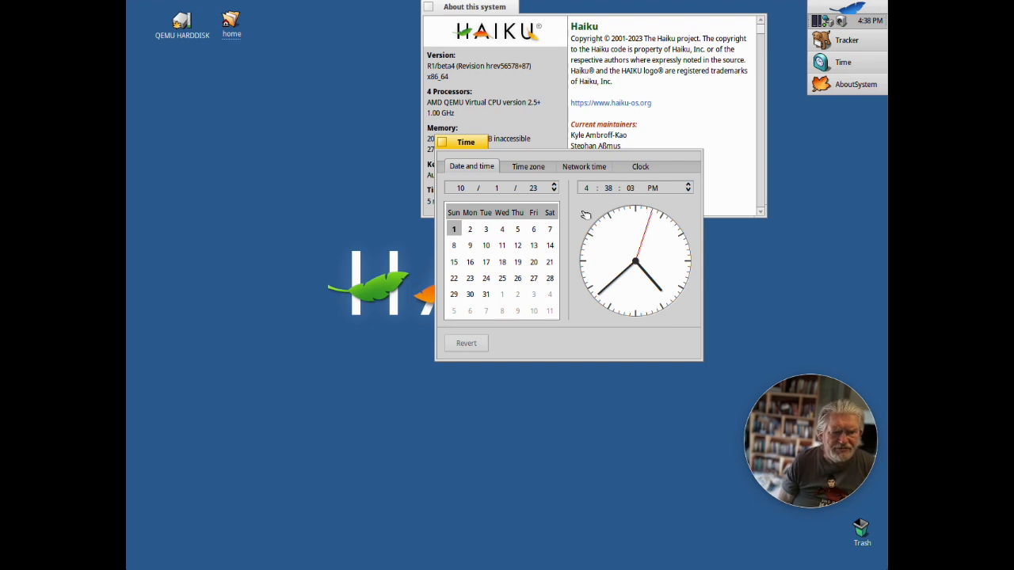
pyautogui.click(527, 168)
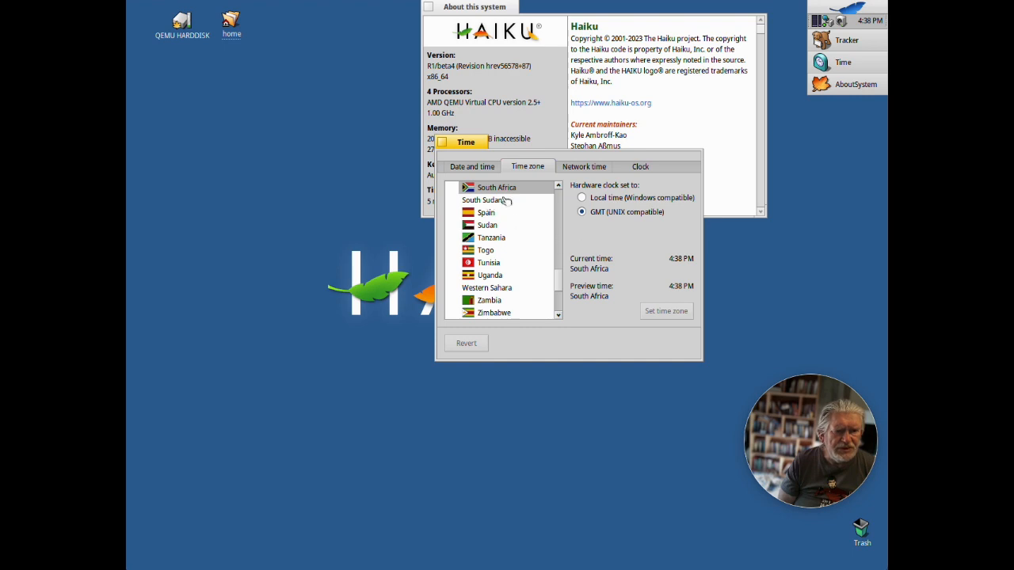
pyautogui.moveTo(502, 194)
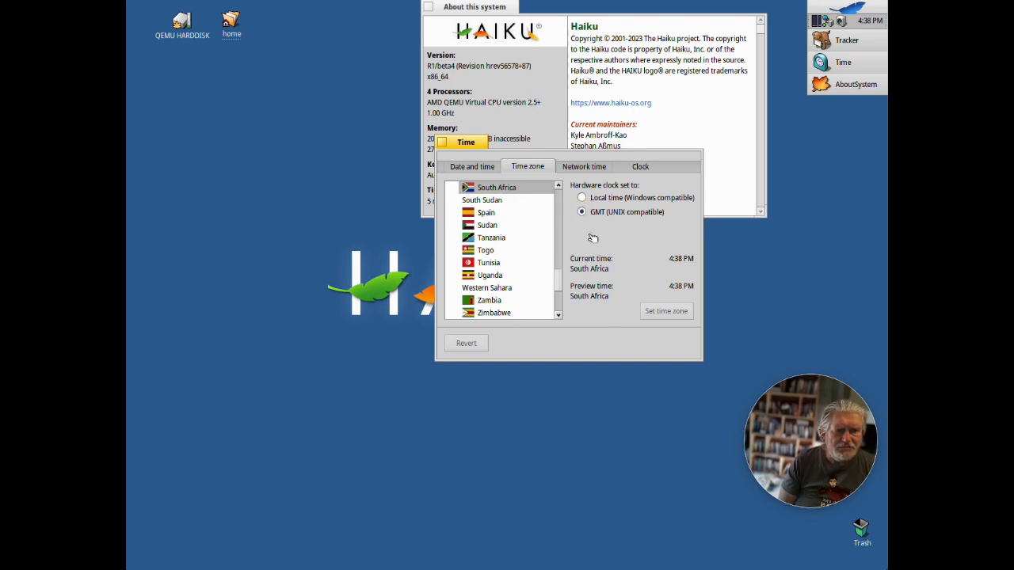
pyautogui.moveTo(518, 215)
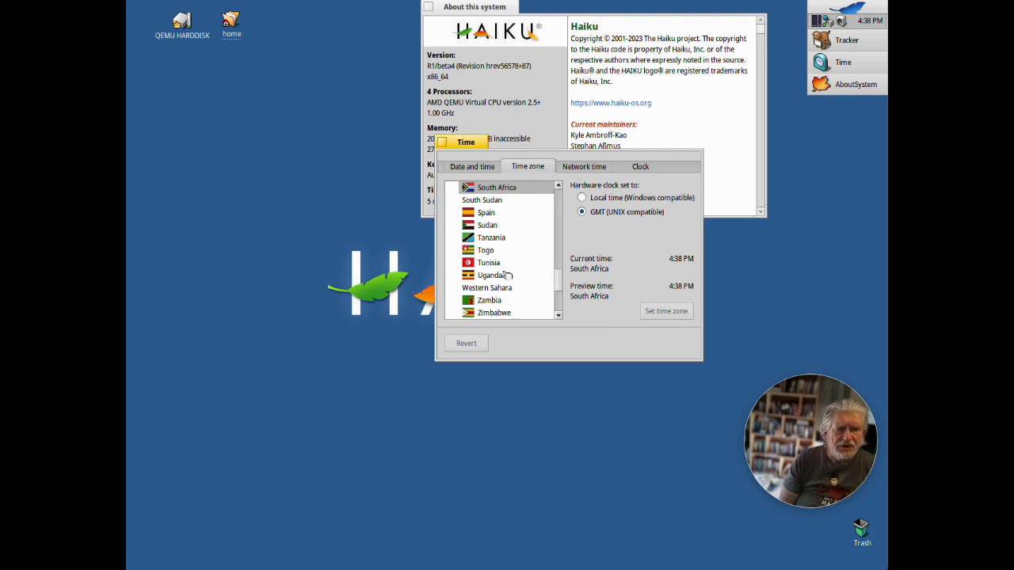
pyautogui.scroll(15, 497, 252)
pyautogui.scroll(-18, 497, 251)
pyautogui.scroll(6, 500, 254)
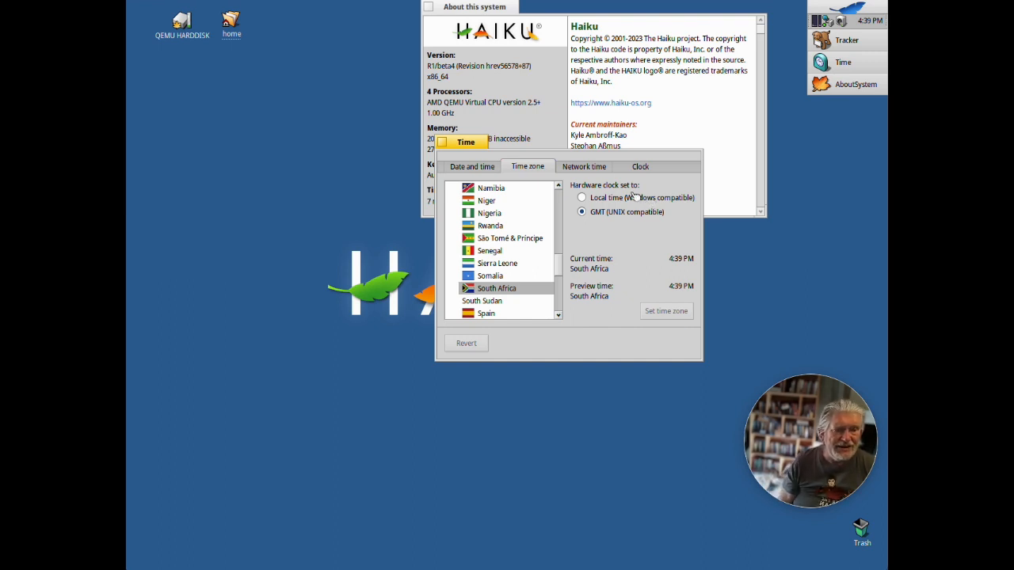
# Synchronize the clock with the network time servers, keeping Try all servers enabled
pyautogui.click(584, 168)
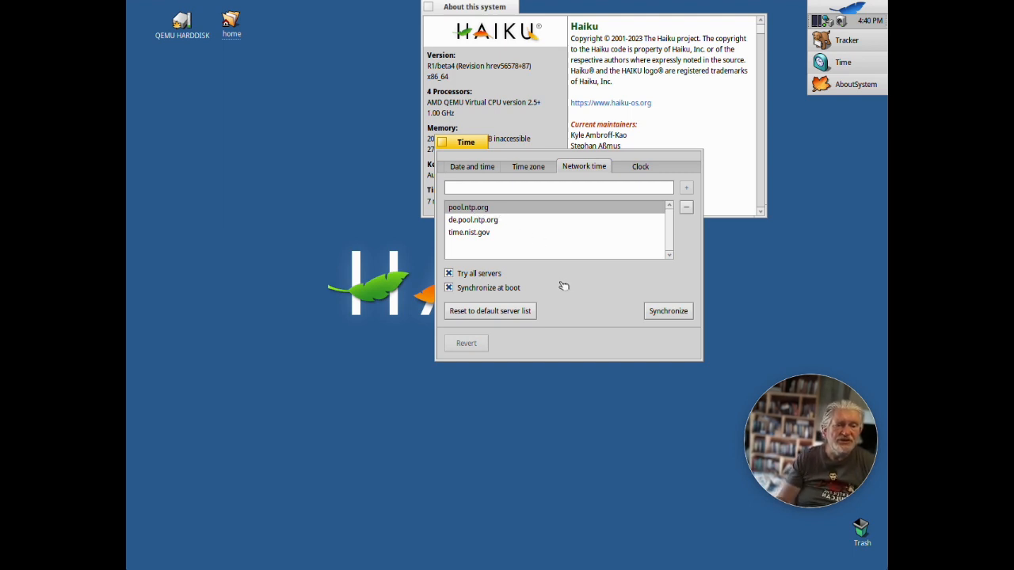
pyautogui.click(449, 274)
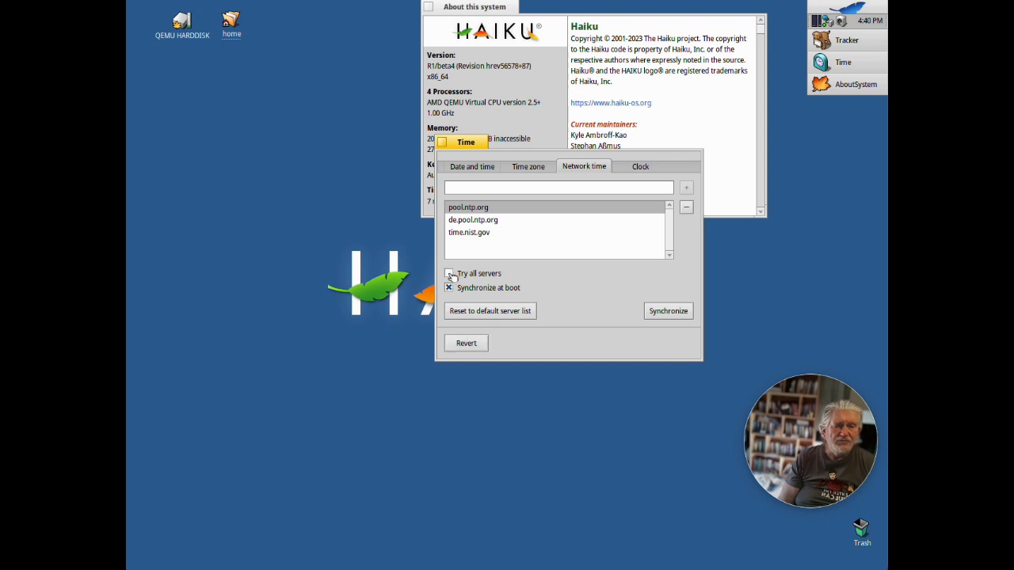
pyautogui.click(449, 274)
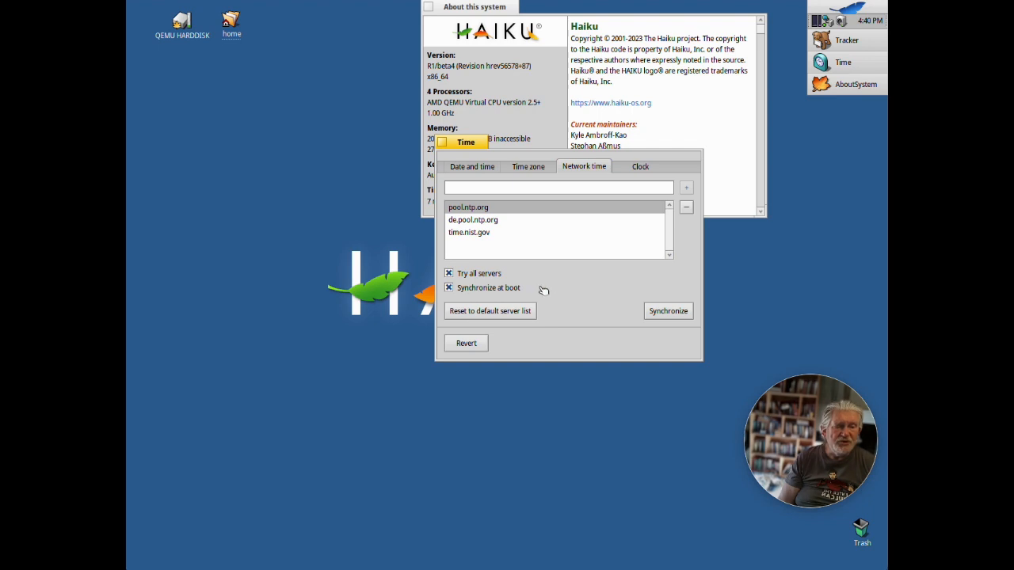
pyautogui.click(678, 312)
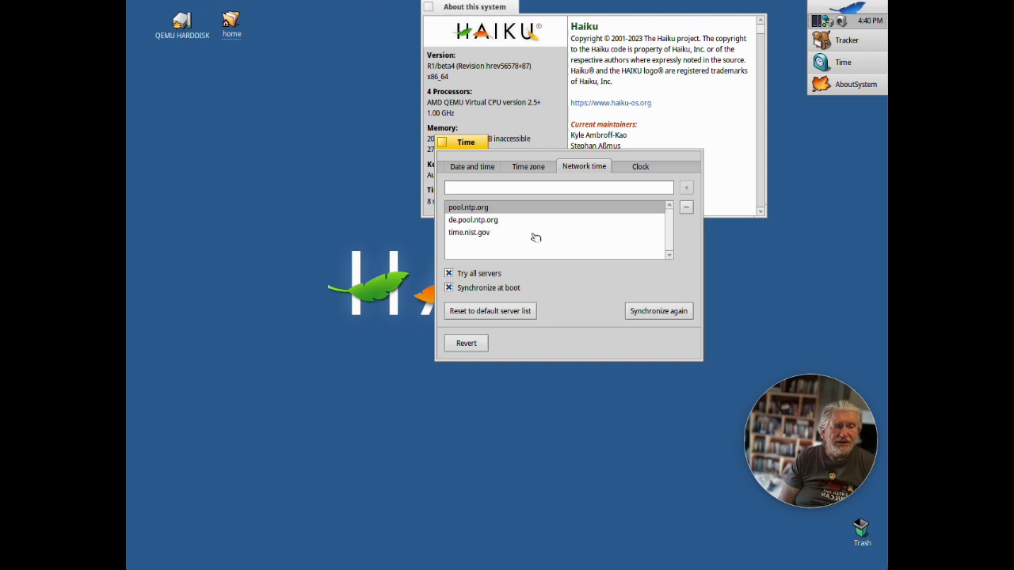
# Fill in blabla.gov as a new network time server name and clear the entry without adding it
pyautogui.click(496, 188)
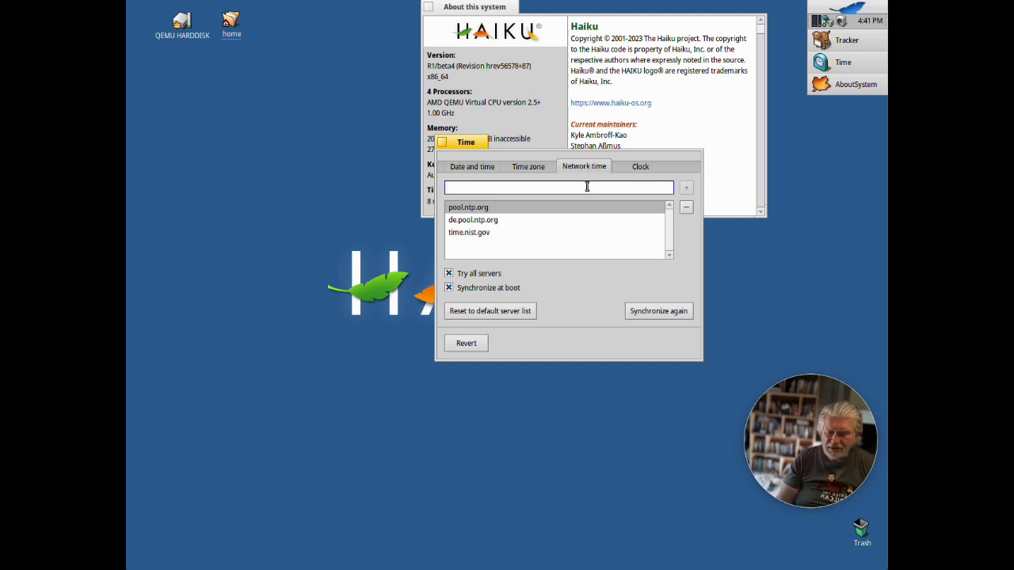
pyautogui.write('biav')
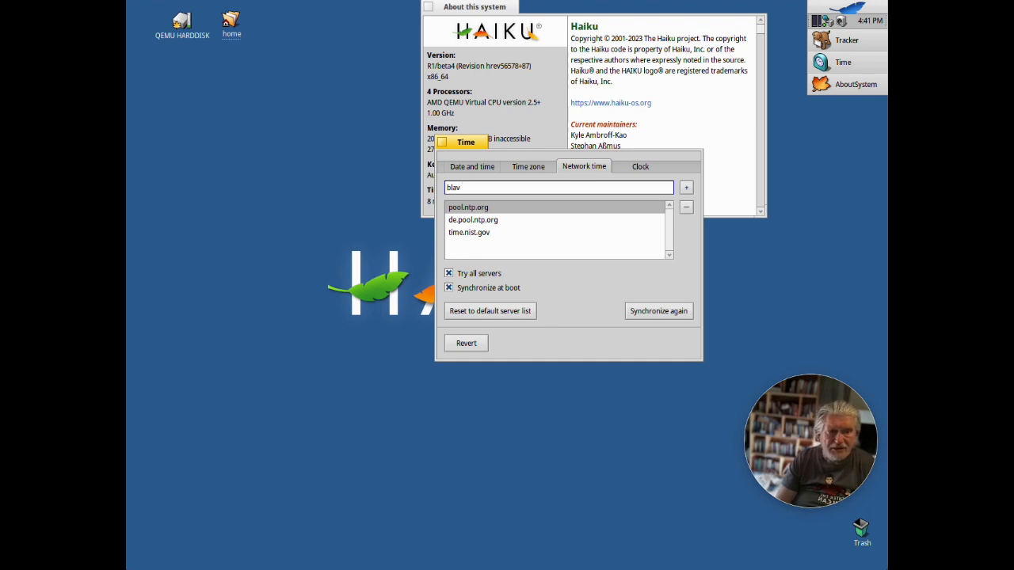
pyautogui.press('BackSpace')
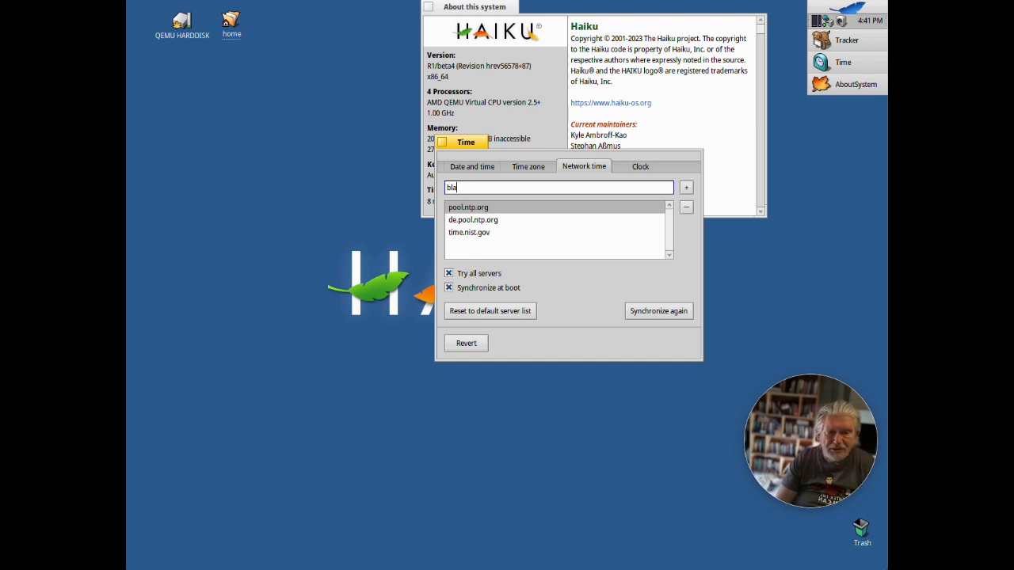
pyautogui.write('bla')
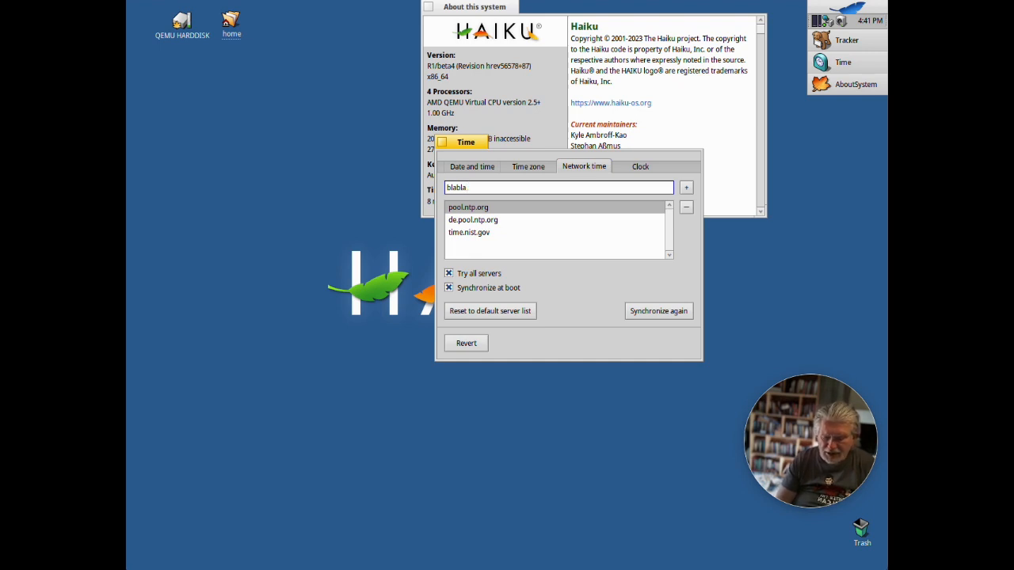
pyautogui.write('.')
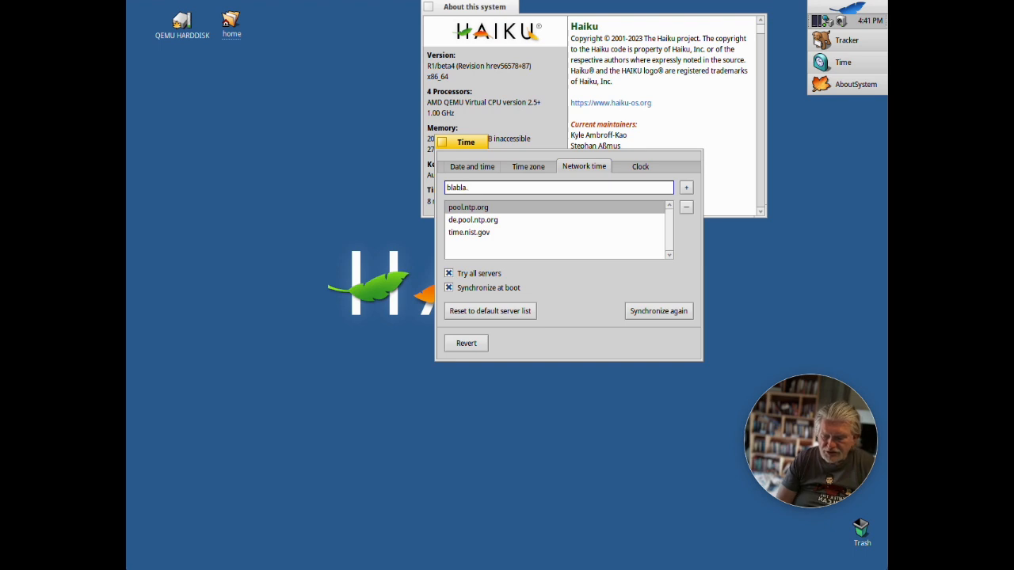
pyautogui.write('gov')
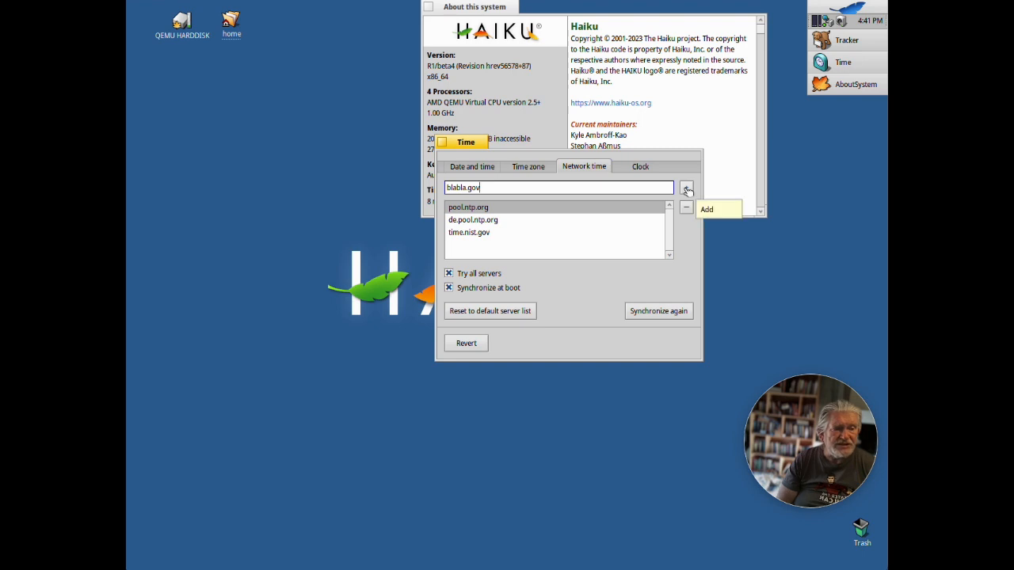
pyautogui.moveTo(496, 185); pyautogui.dragTo(404, 186)
pyautogui.press('BackSpace')
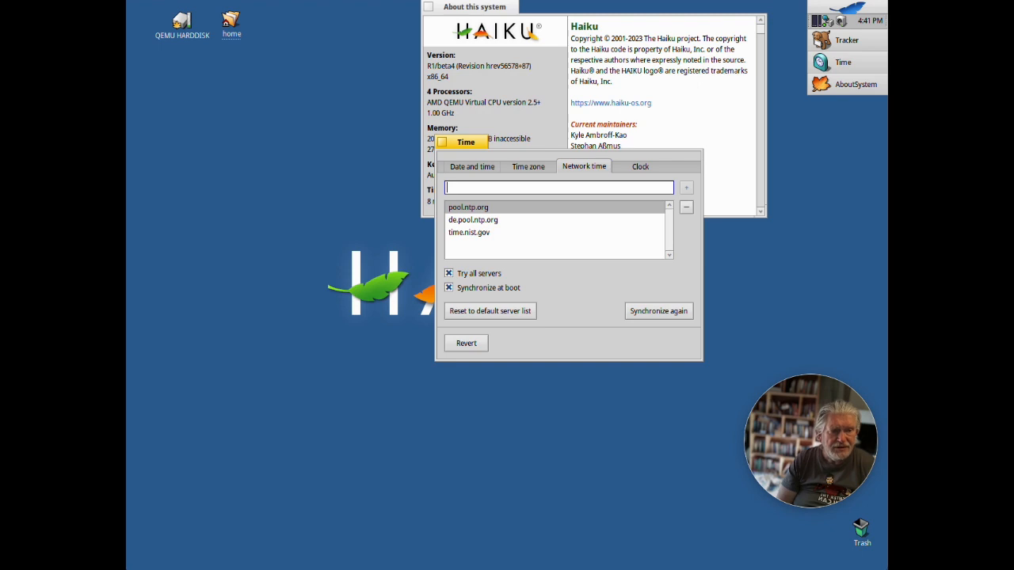
# Make the Deskbar clock show seconds, the day of the week and the time zone
pyautogui.click(640, 167)
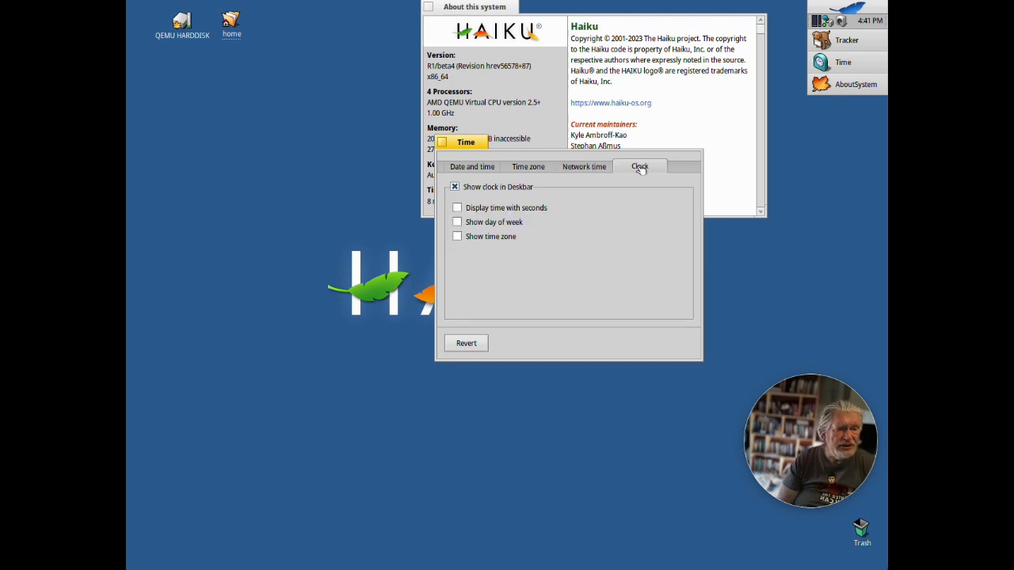
pyautogui.click(457, 208)
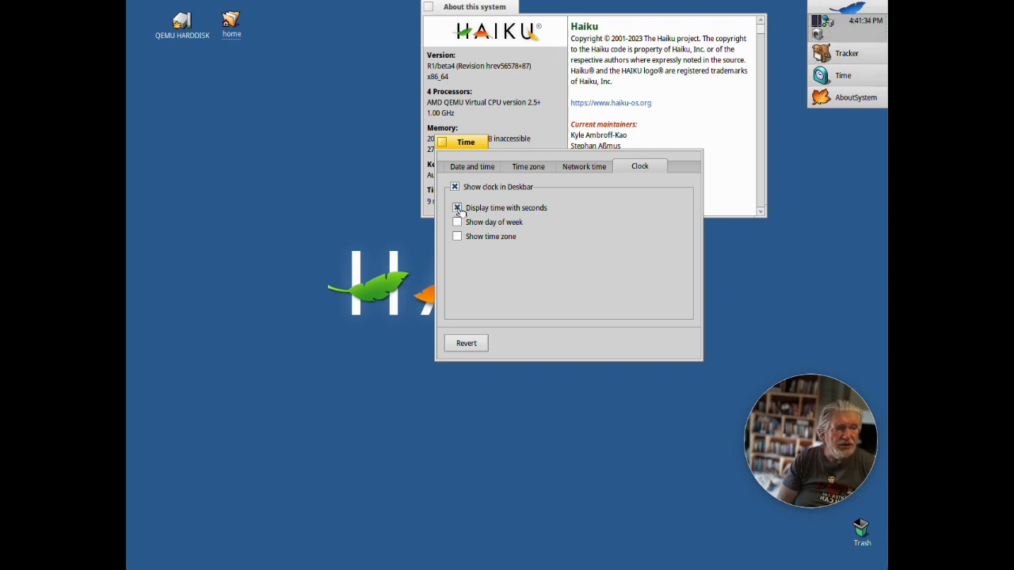
pyautogui.click(457, 223)
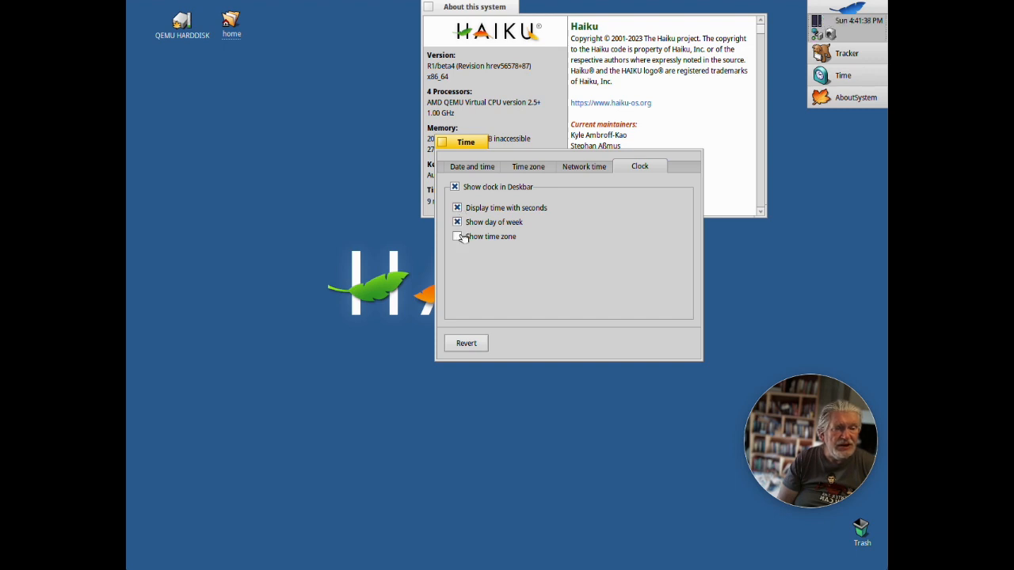
pyautogui.click(457, 237)
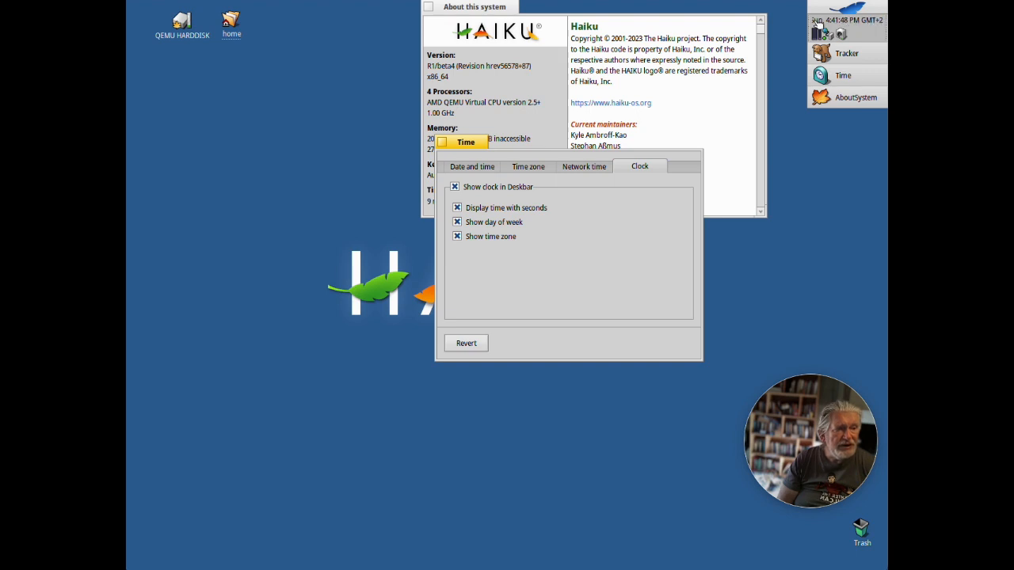
pyautogui.moveTo(830, 24)
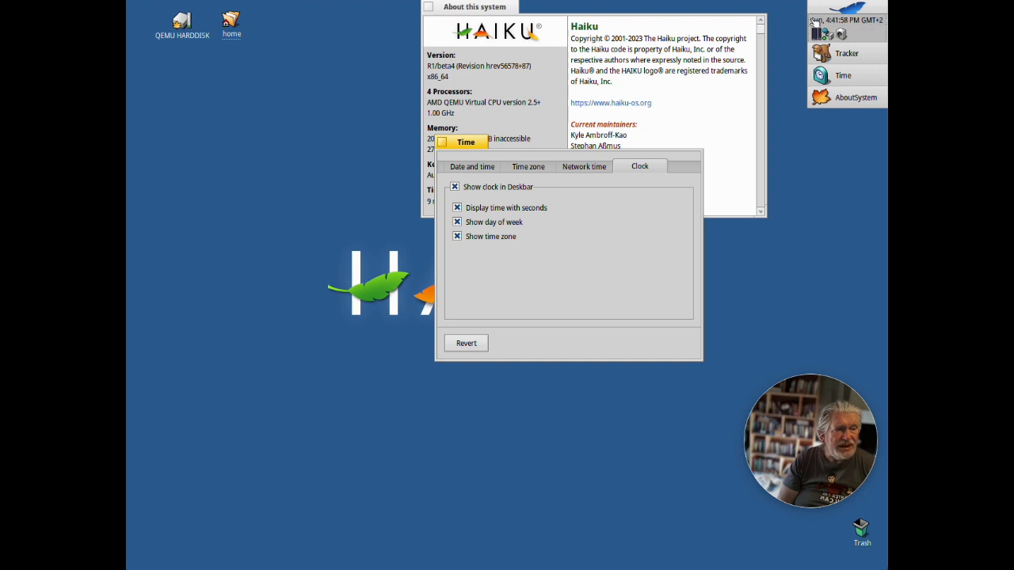
# Turn off the time zone, day of week and seconds display for the Deskbar clock
pyautogui.click(457, 237)
pyautogui.click(457, 223)
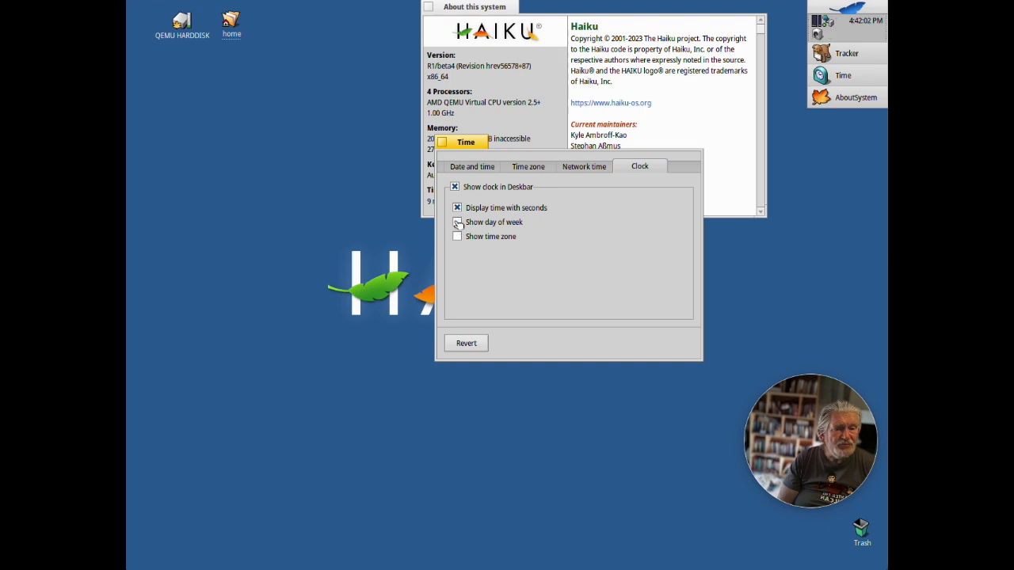
pyautogui.click(456, 209)
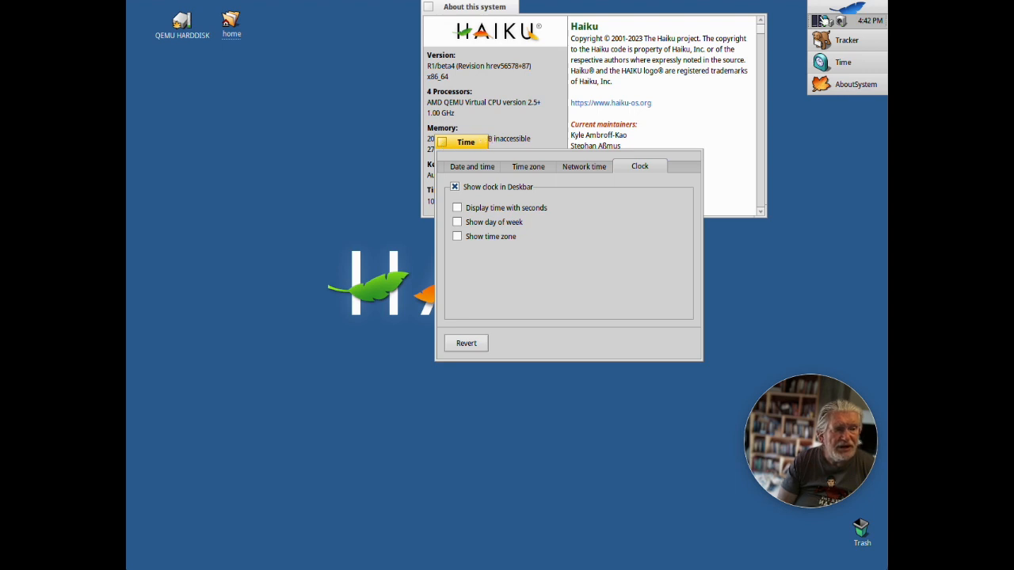
# Examine the preference programs offered by the Deskbar and the home, system, apps and preferences folders on QEMU HARDDISK
pyautogui.click(830, 11)
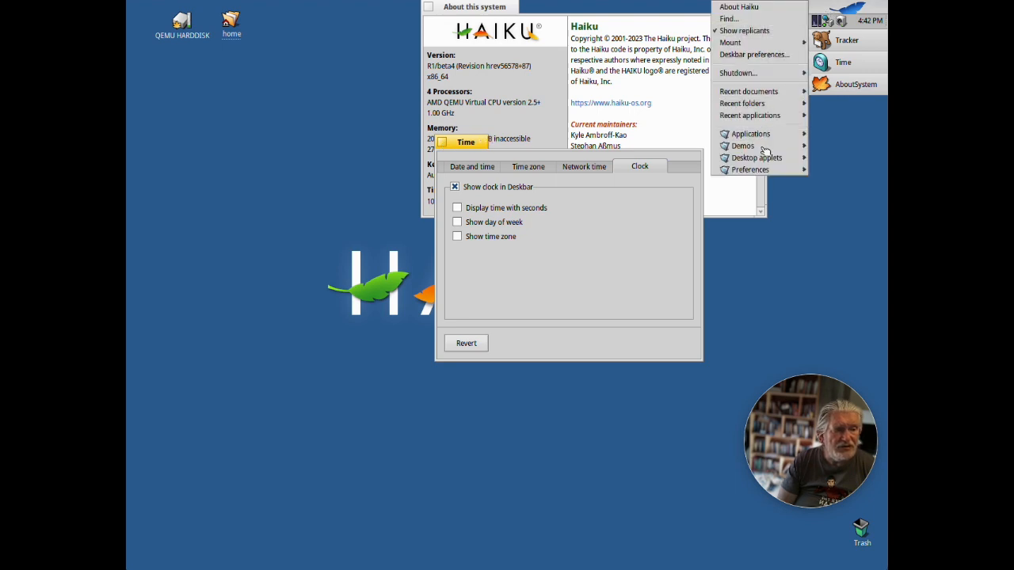
pyautogui.moveTo(762, 171)
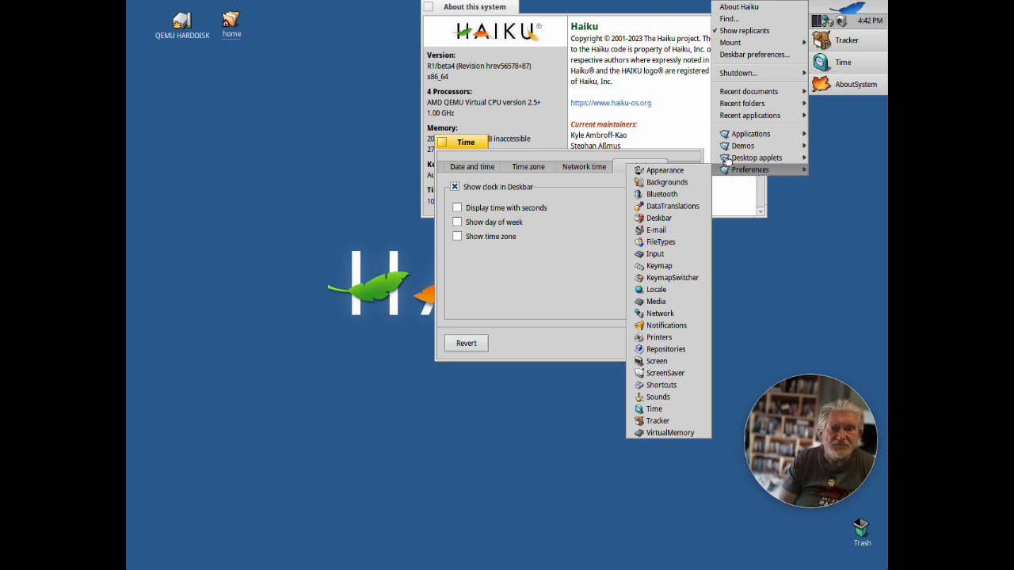
pyautogui.click(204, 121)
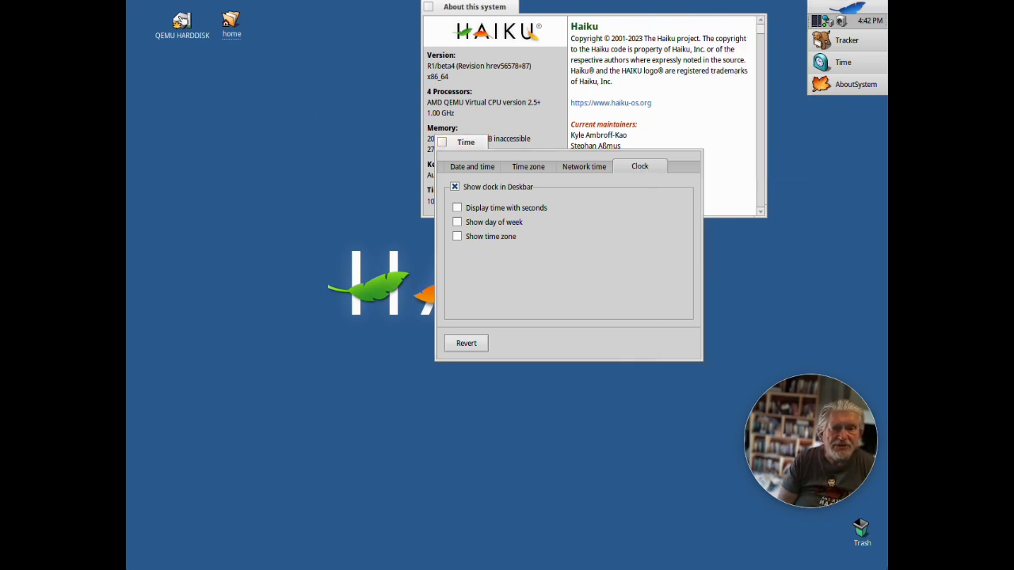
pyautogui.rightClick(181, 23)
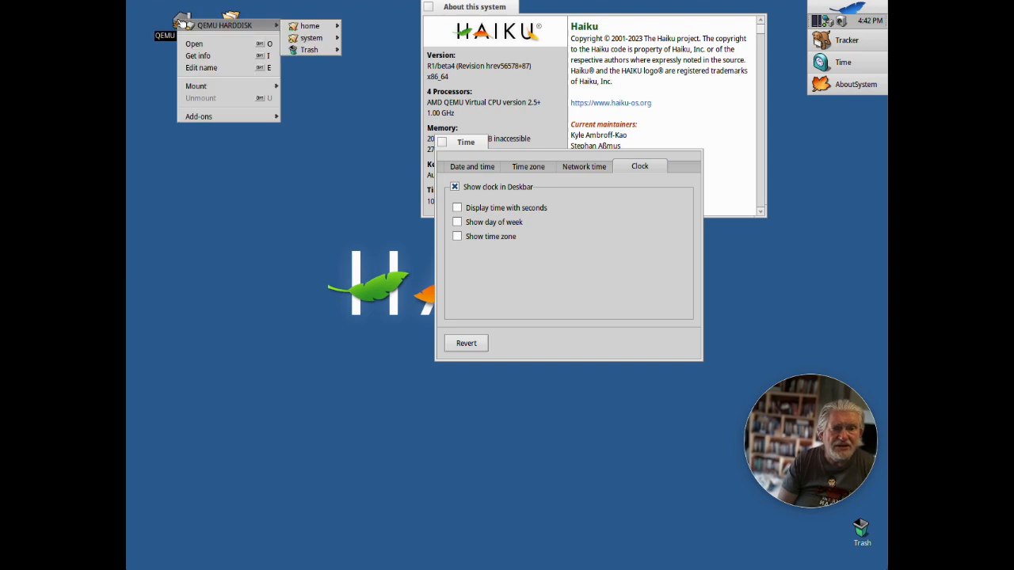
pyautogui.moveTo(324, 30)
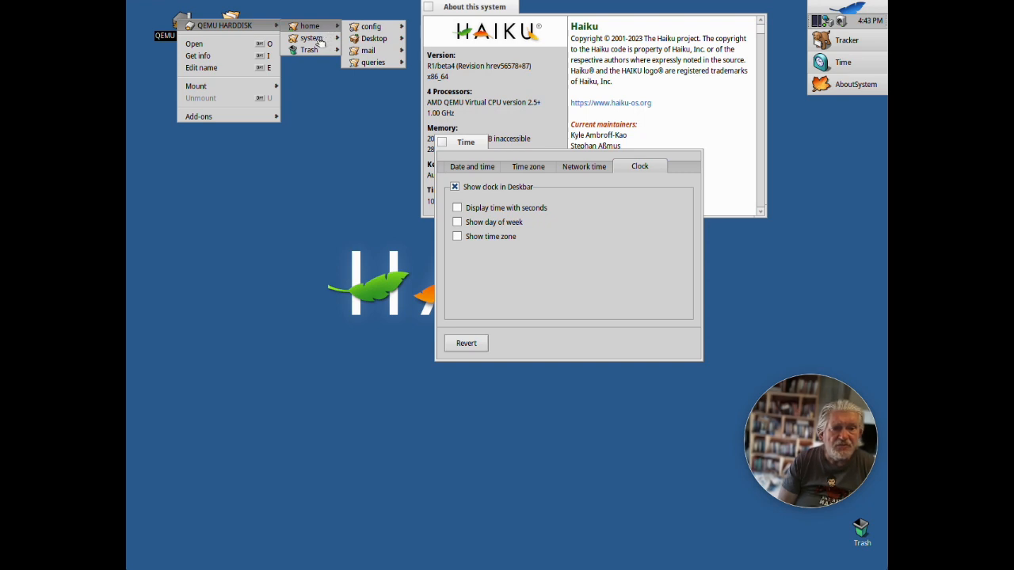
pyautogui.moveTo(403, 52)
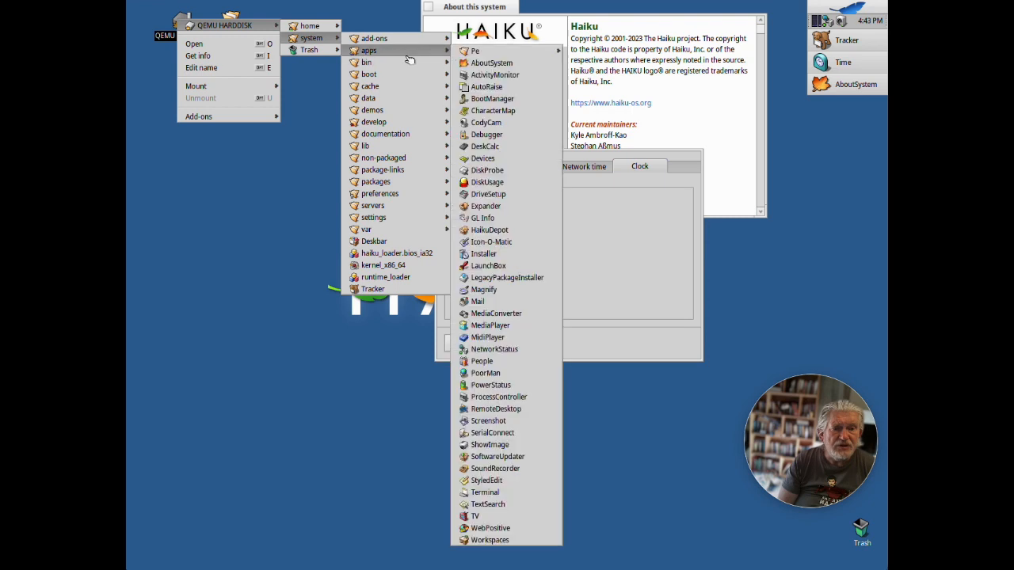
pyautogui.moveTo(395, 197)
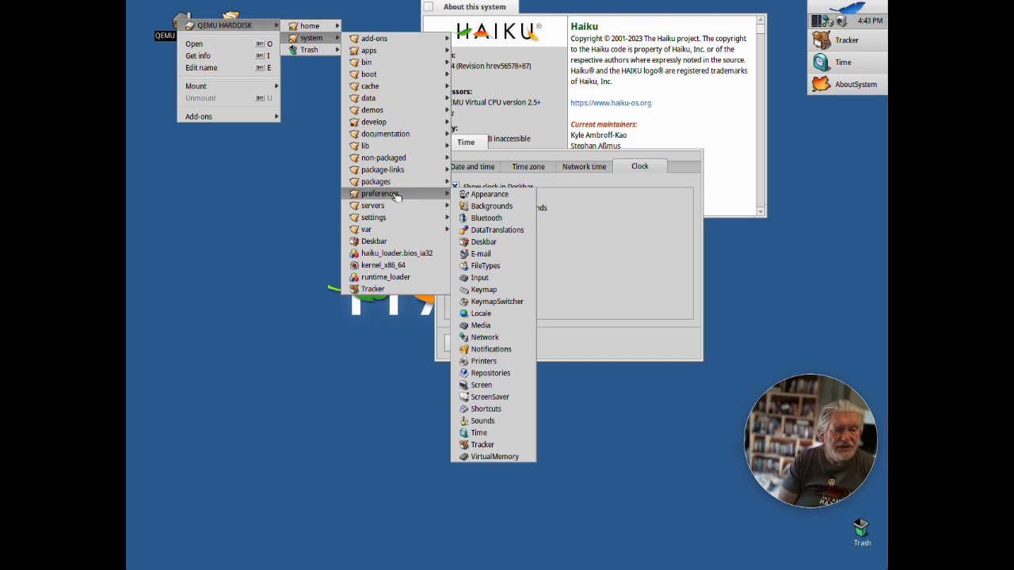
pyautogui.click(302, 160)
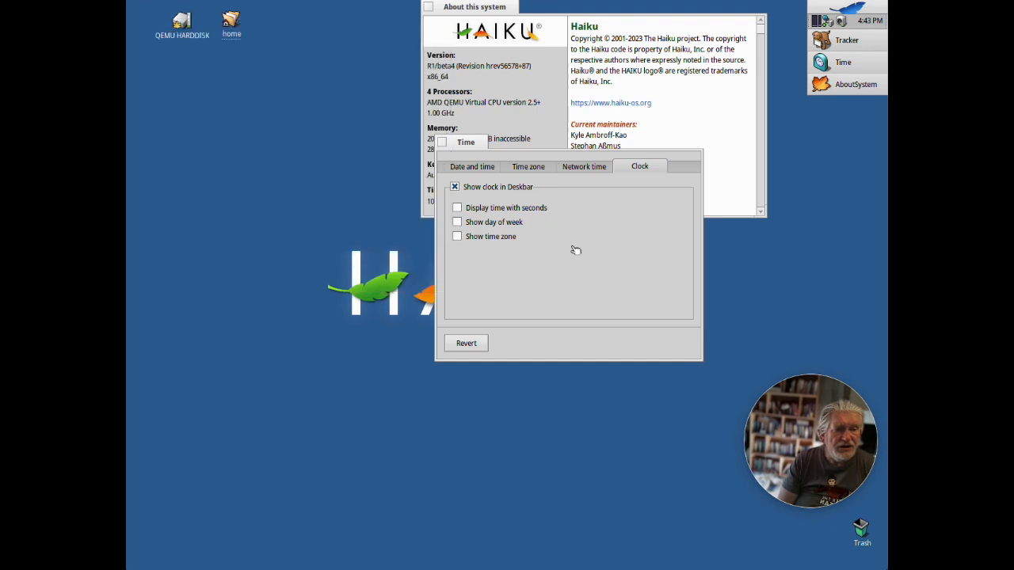